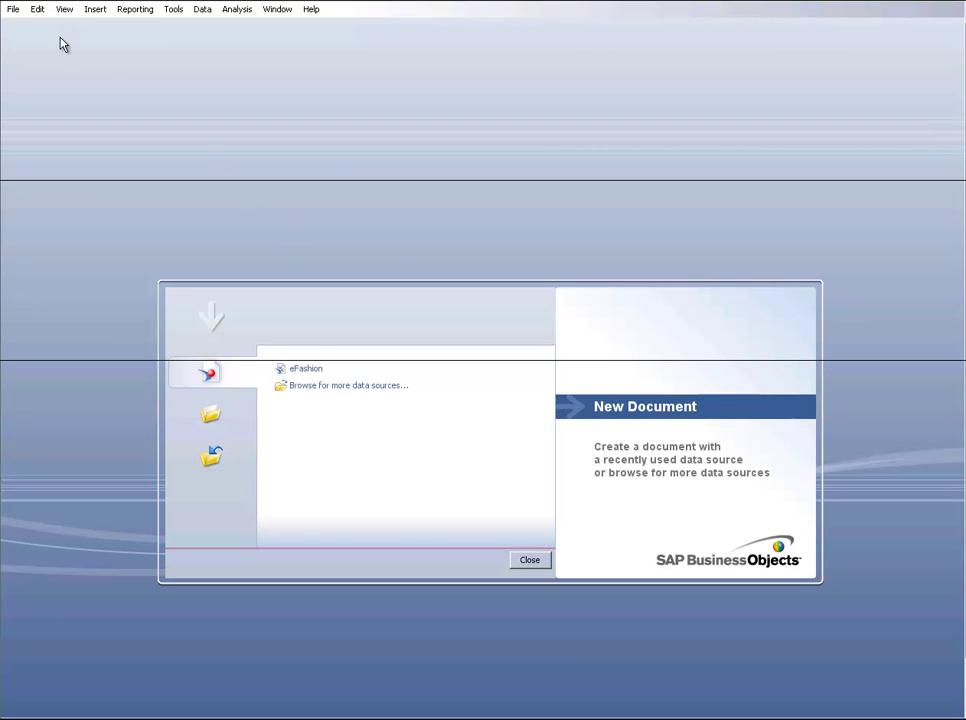
Dismiss the stray Open dialog, then start a new document on the eFashion universe.
left_click(12, 10)
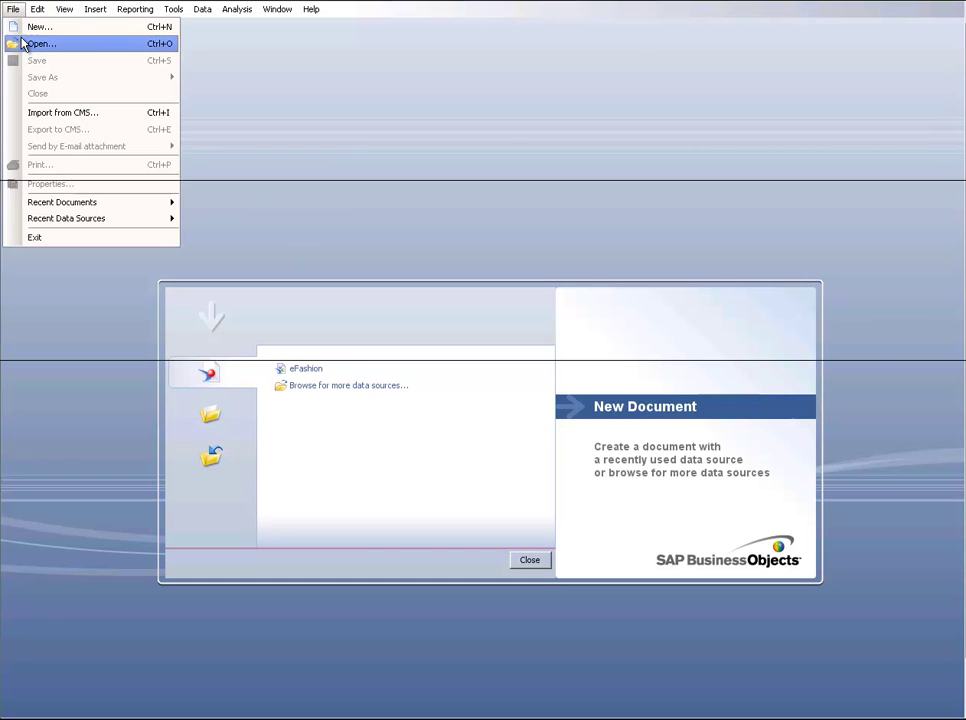
left_click(22, 44)
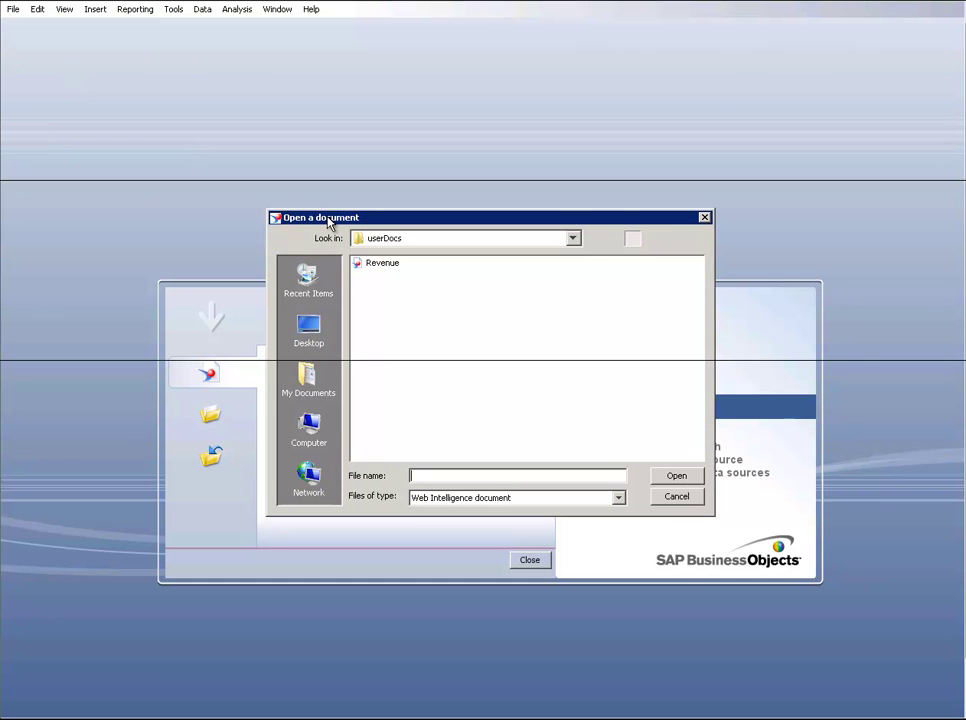
left_click(704, 220)
left_click(12, 10)
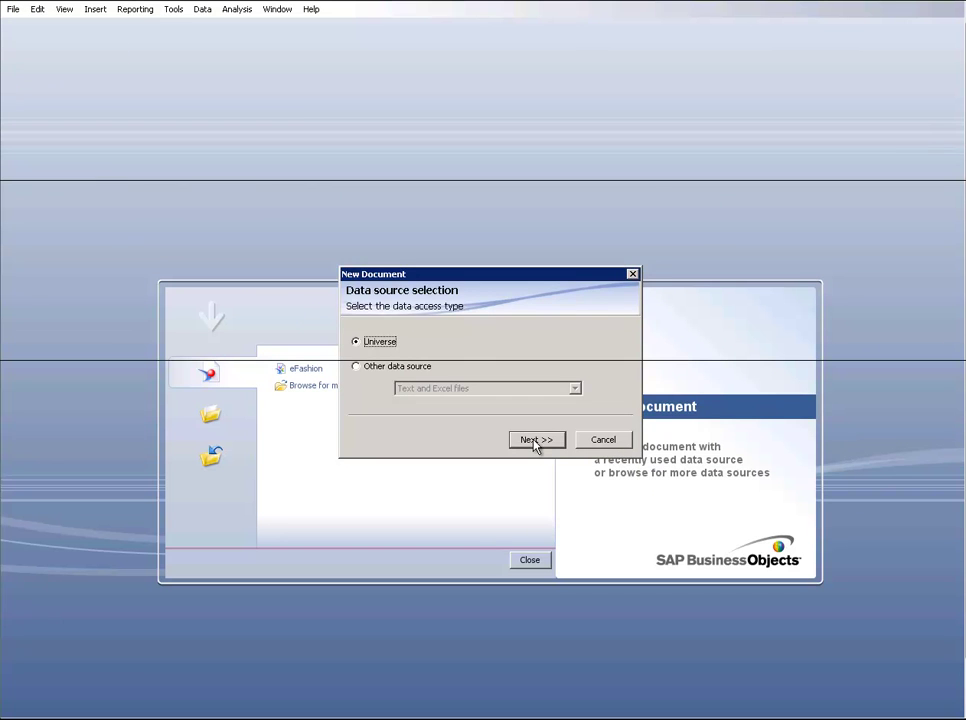
left_click(536, 440)
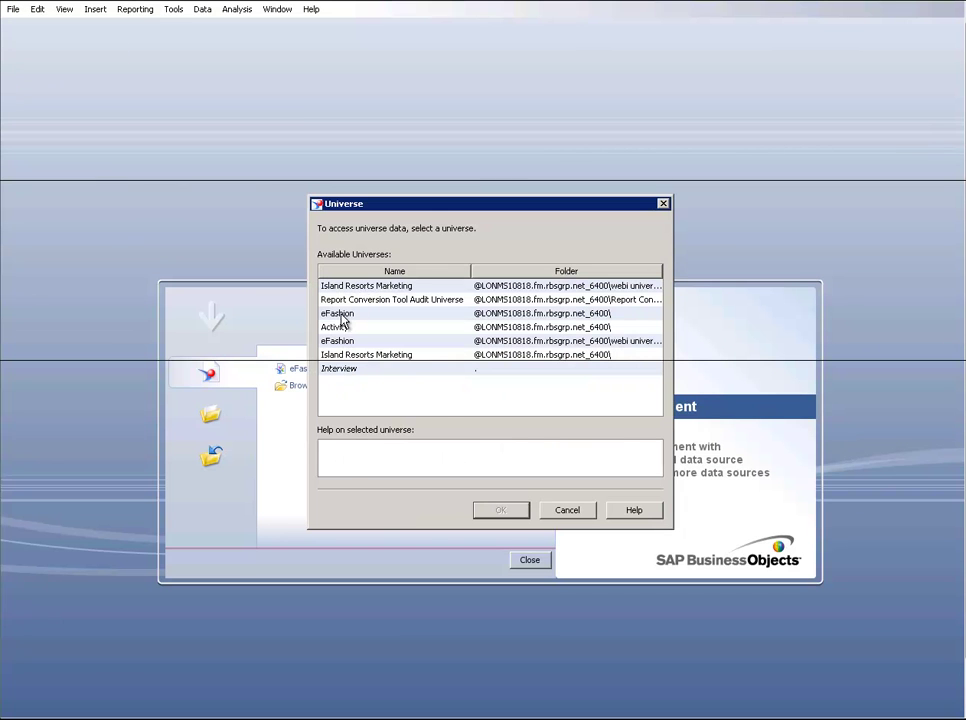
left_click(343, 315)
left_click(500, 510)
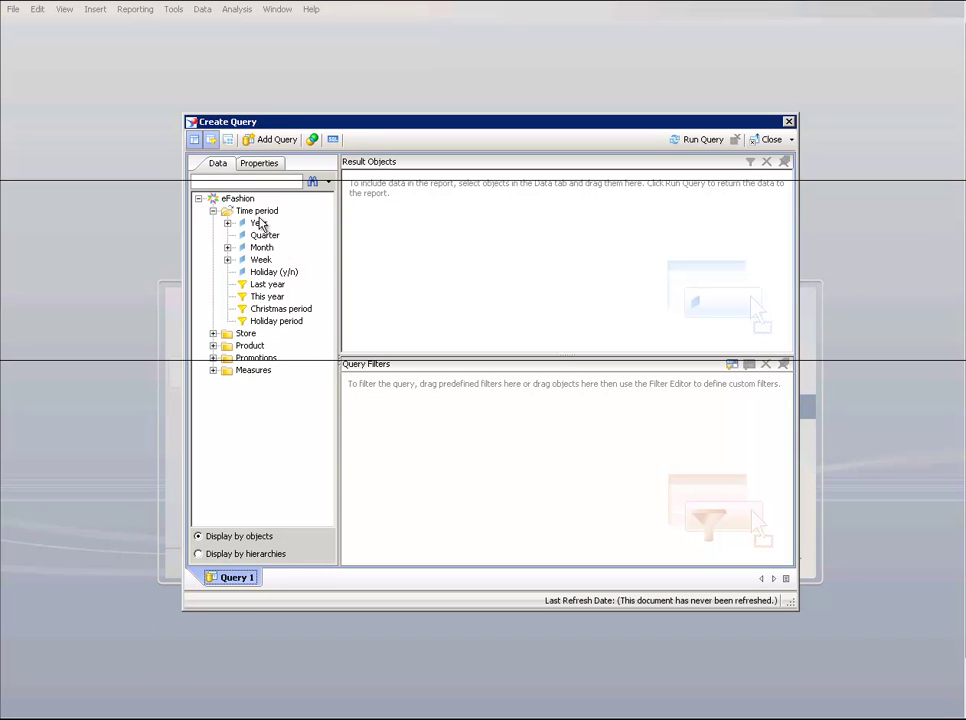
Add Year, Quarter, Month and Sales revenue to Result Objects and run the query.
left_click(259, 223)
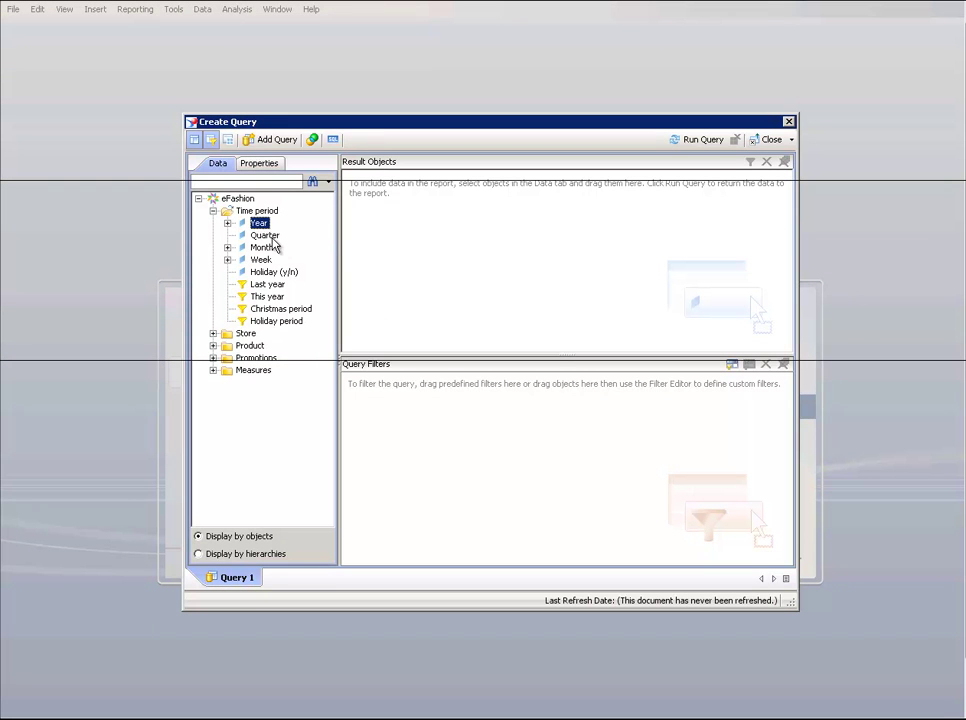
left_click(265, 235, "ctrl")
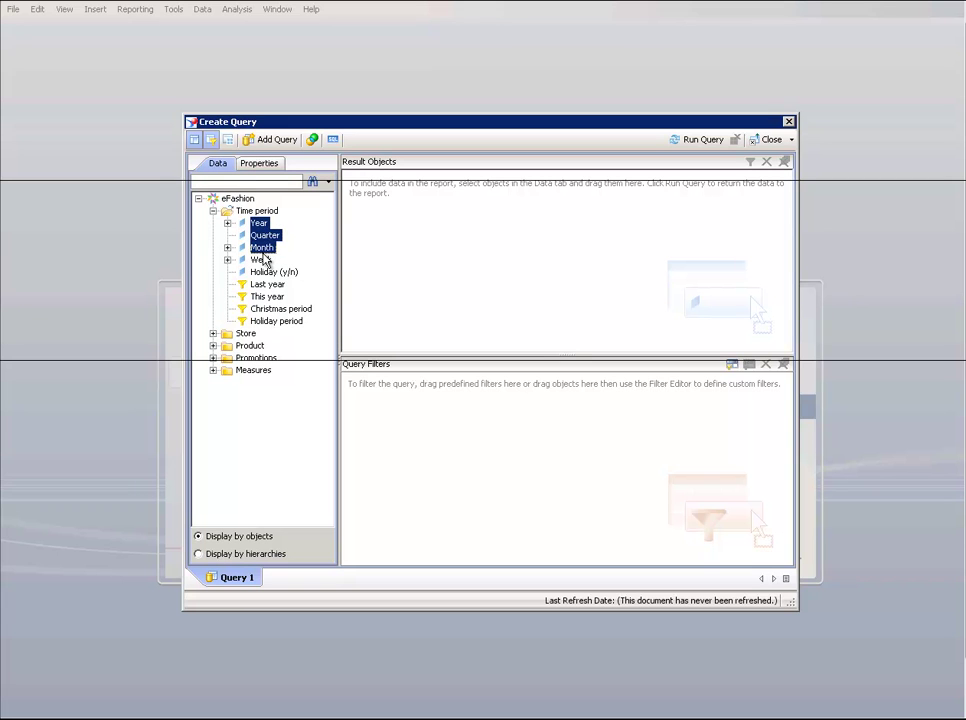
left_click(213, 371)
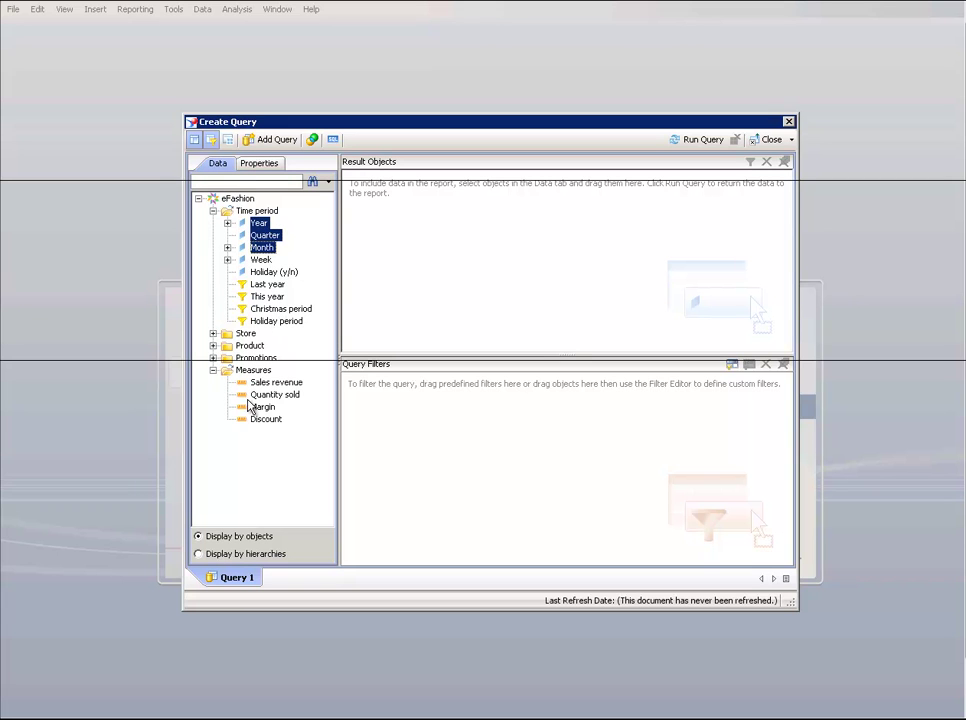
left_click(272, 384, "ctrl")
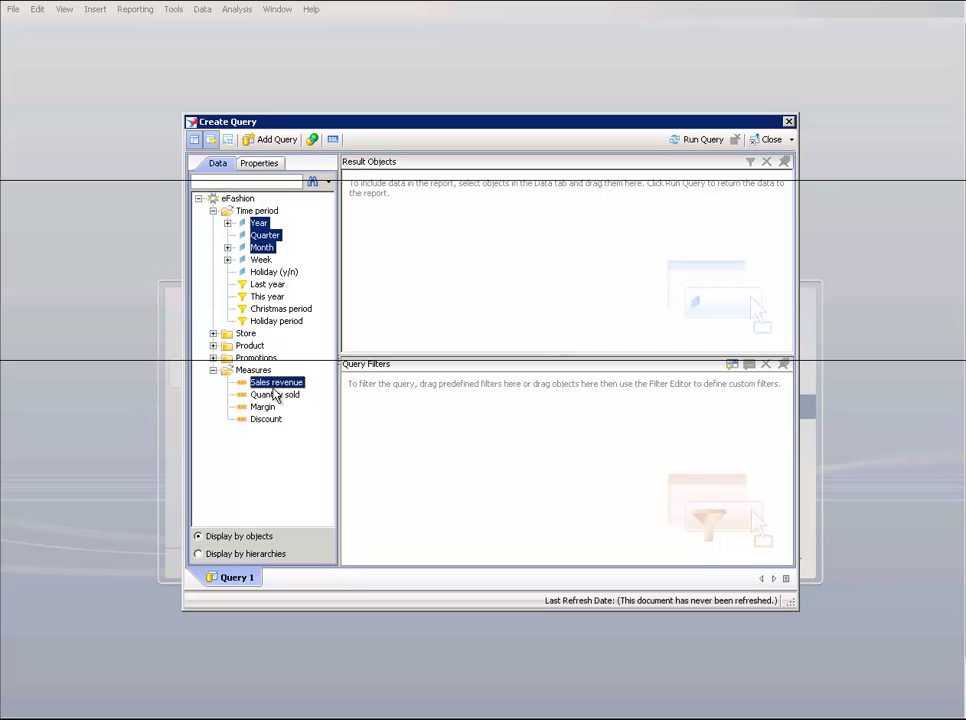
left_click_drag(276, 384, 490, 320)
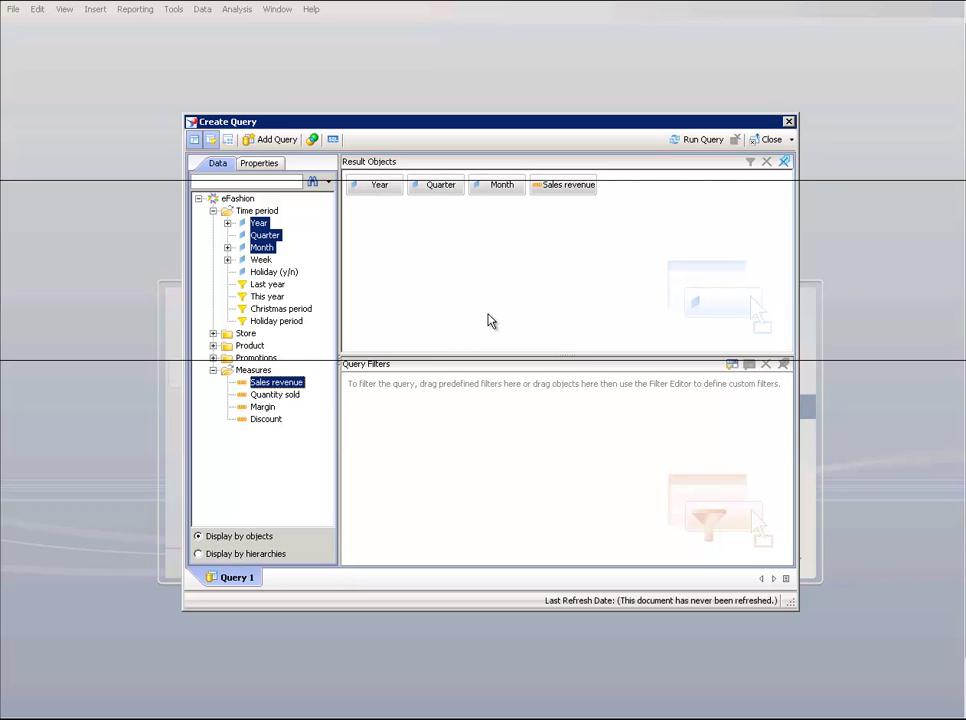
left_click(700, 142)
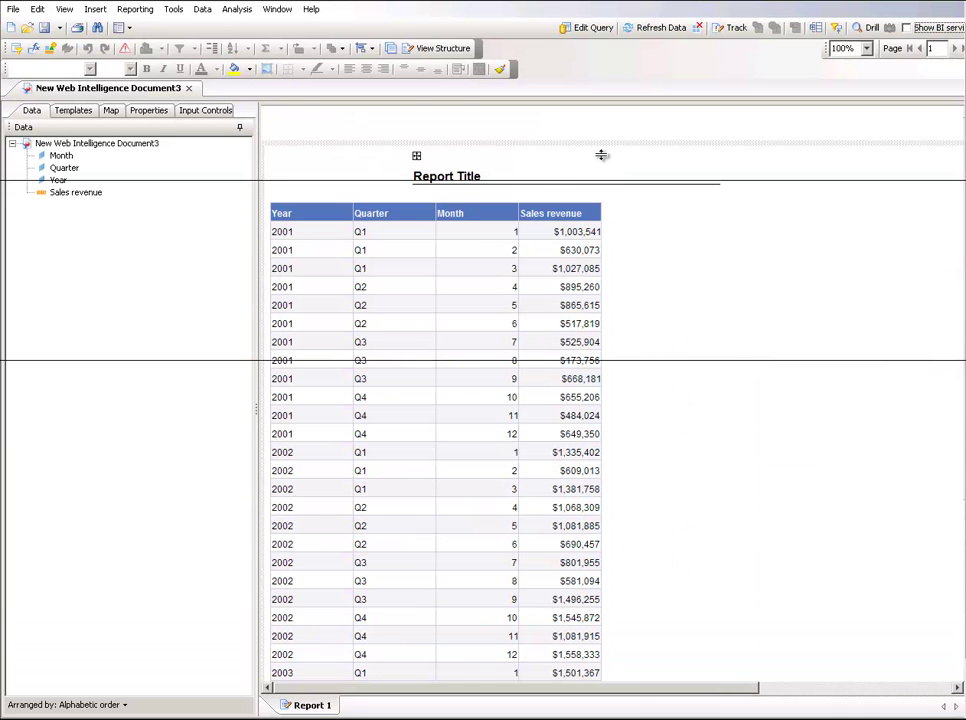
Delete the Report Title and move the revenue table up and to the right.
left_click(458, 182)
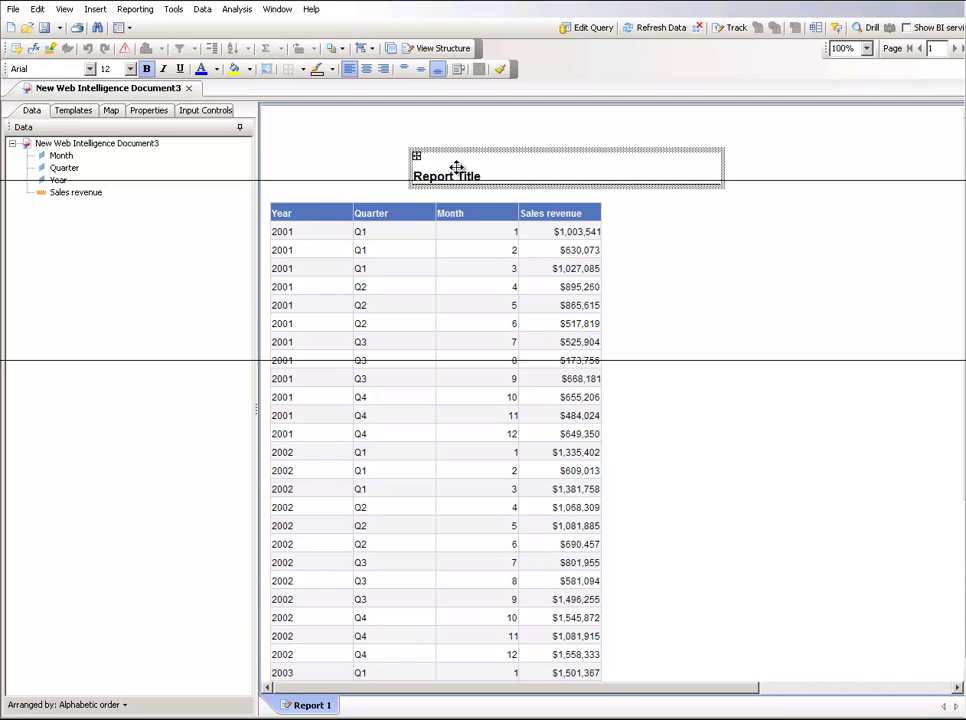
mouse_move(456, 167)
left_mouse_down()
mouse_move(91, 194)
mouse_move(231, 189)
left_mouse_up()
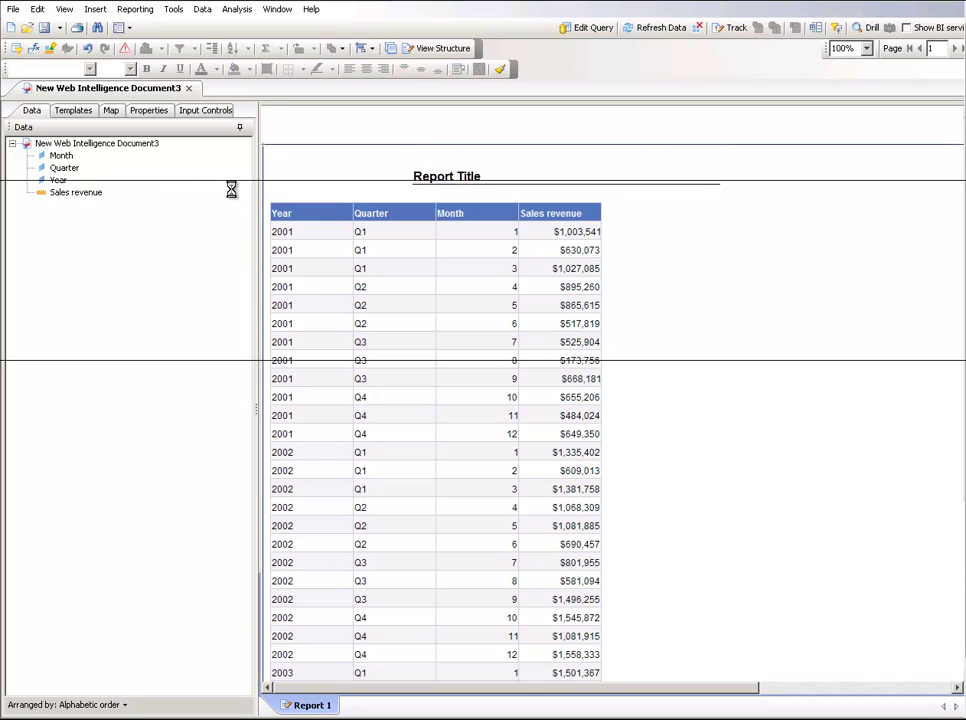
left_click_drag(336, 198, 472, 176)
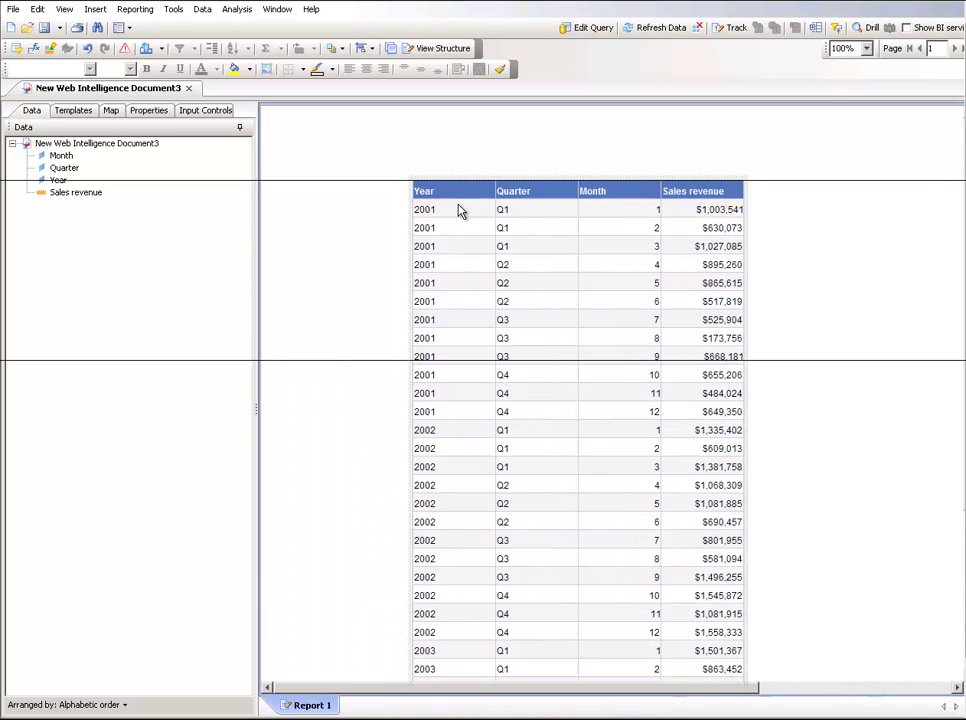
left_click(459, 210)
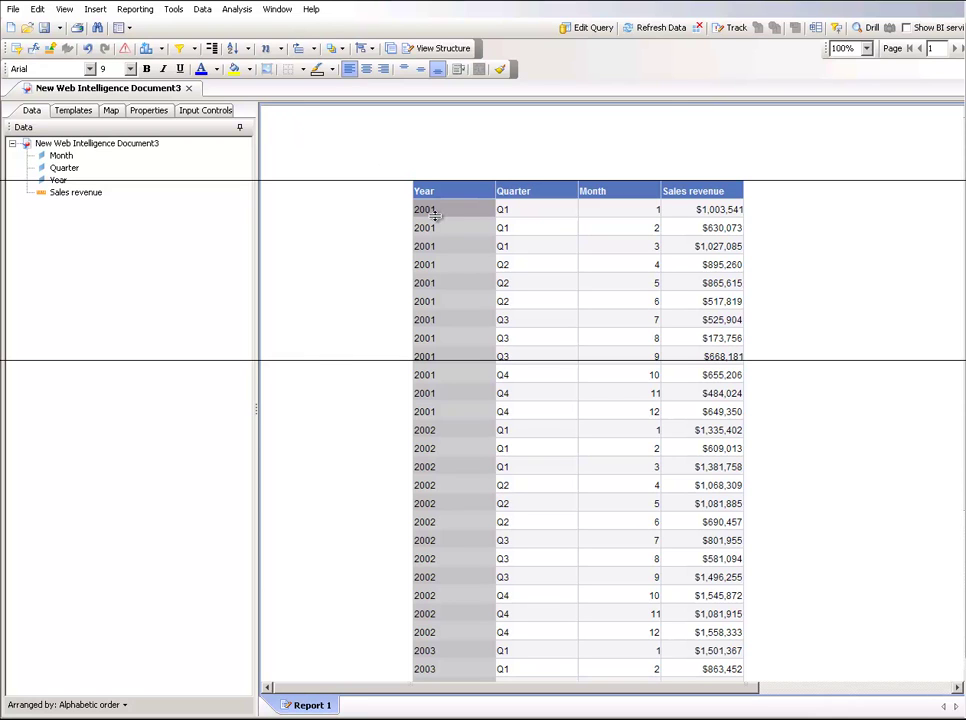
Insert a break on the Year column, then a second break on Quarter.
left_click(215, 55)
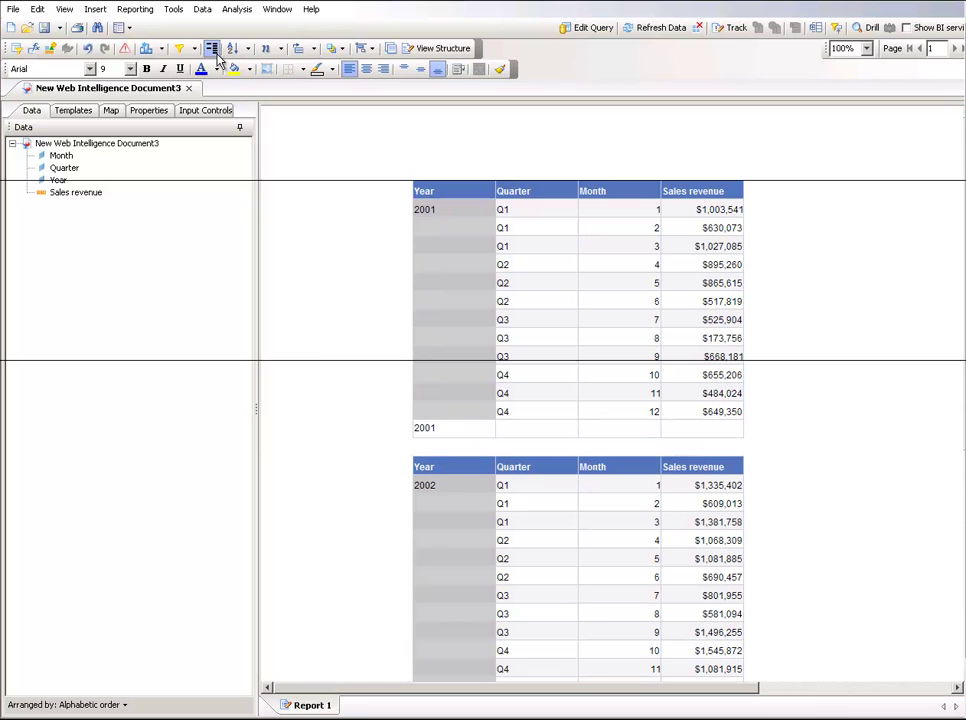
left_click(512, 217)
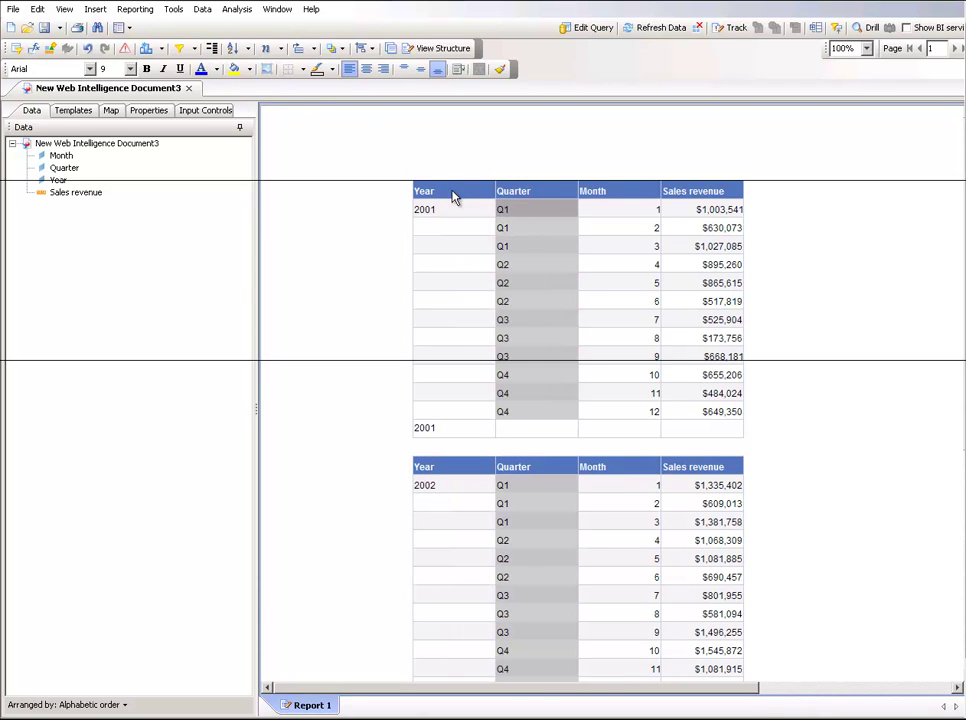
left_click(412, 190)
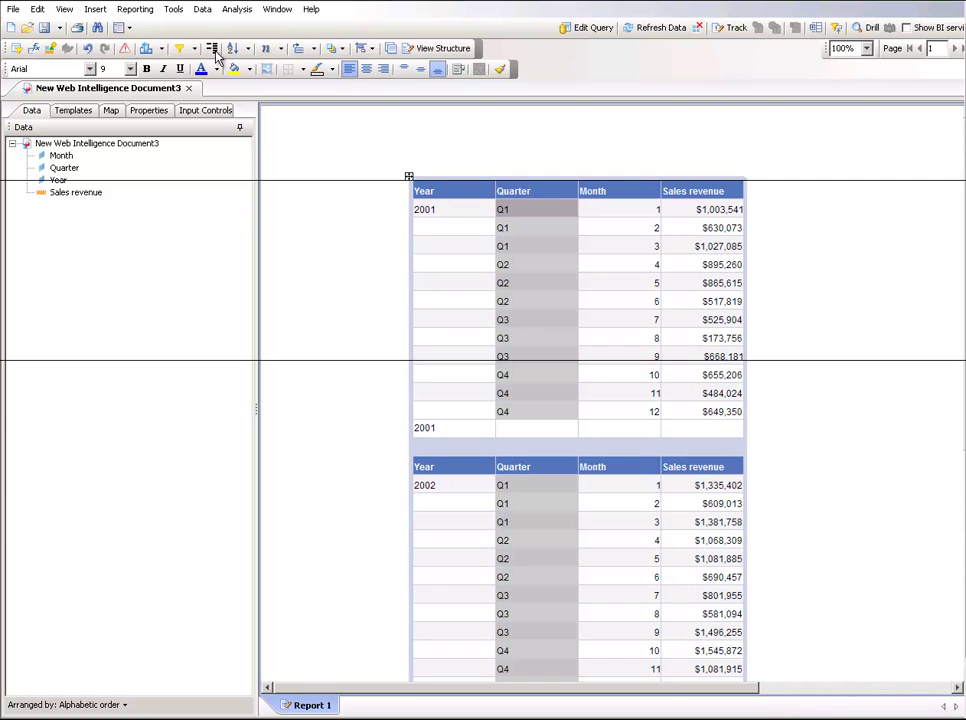
left_click(213, 50)
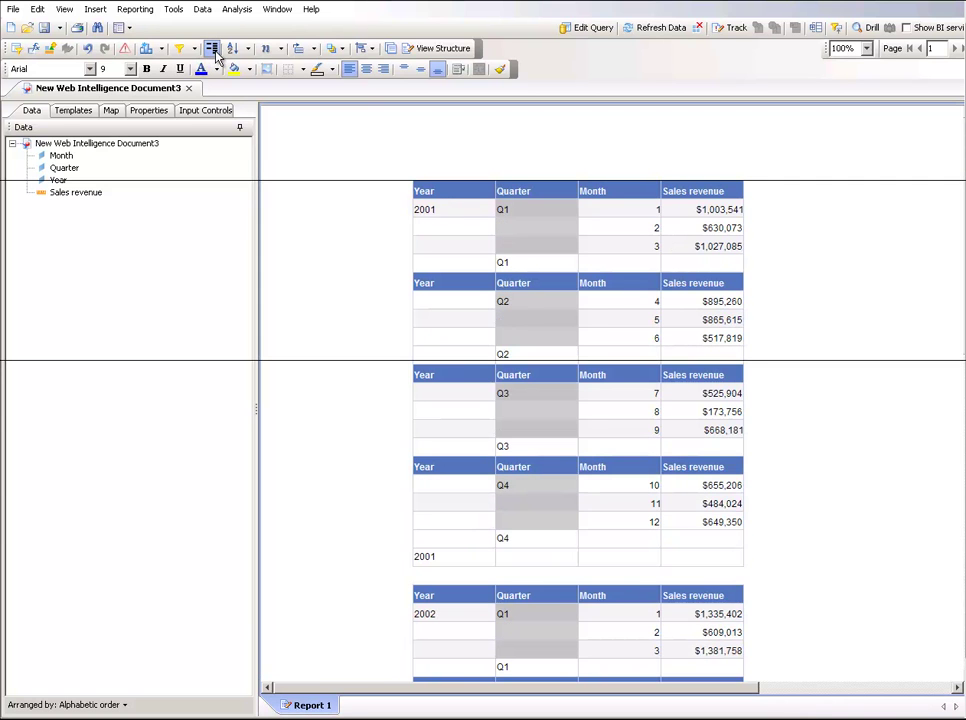
left_click(698, 248)
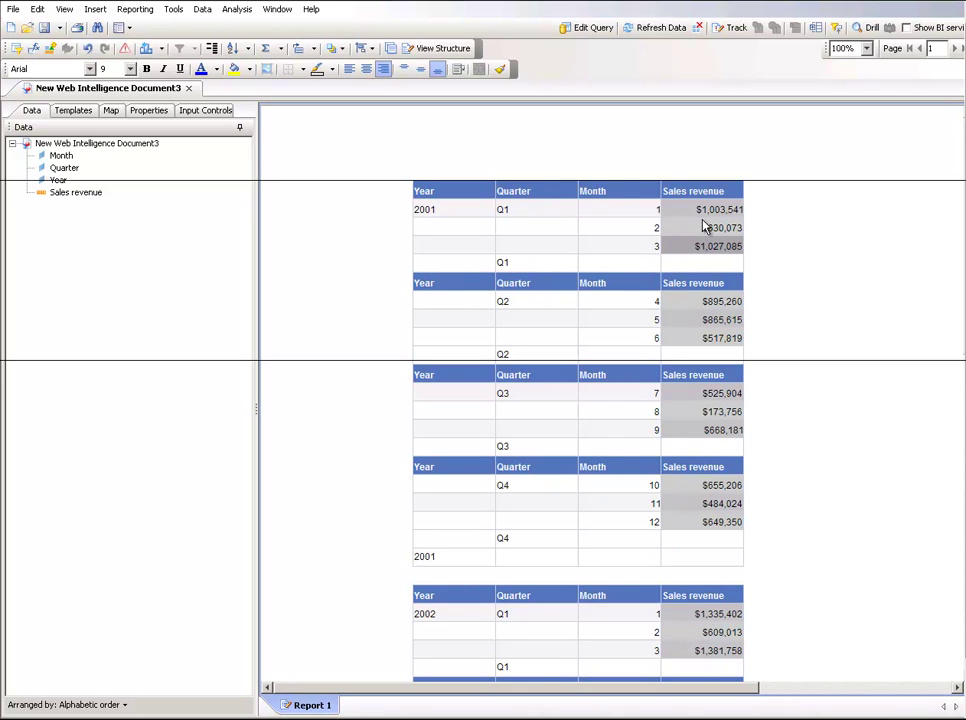
Add Sum subtotals of Sales revenue at every Year and Quarter break.
left_click(271, 50)
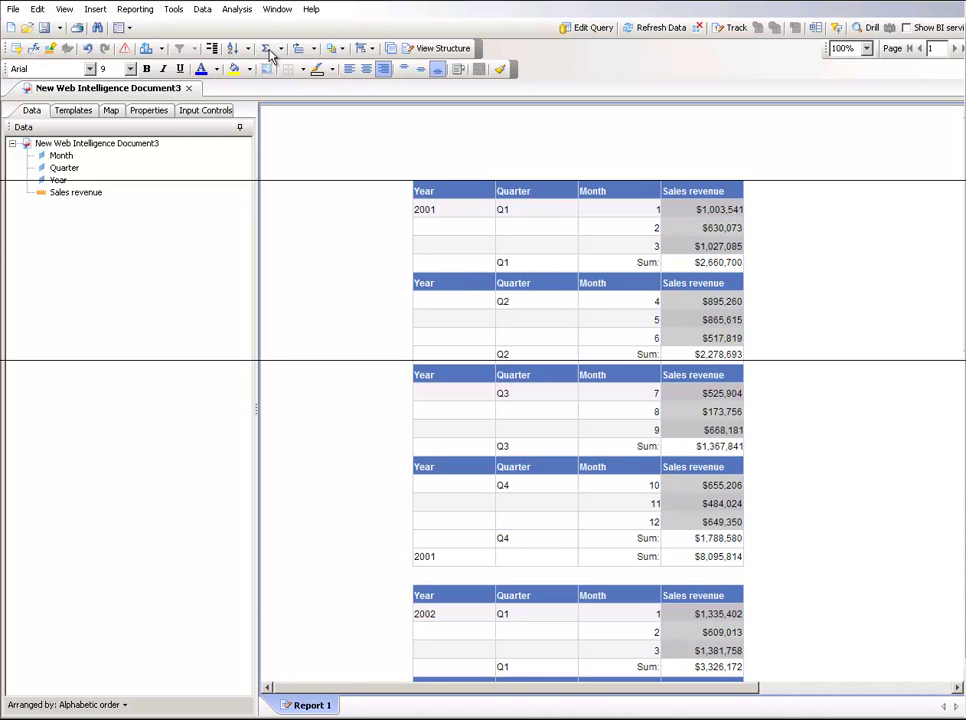
left_click(608, 262)
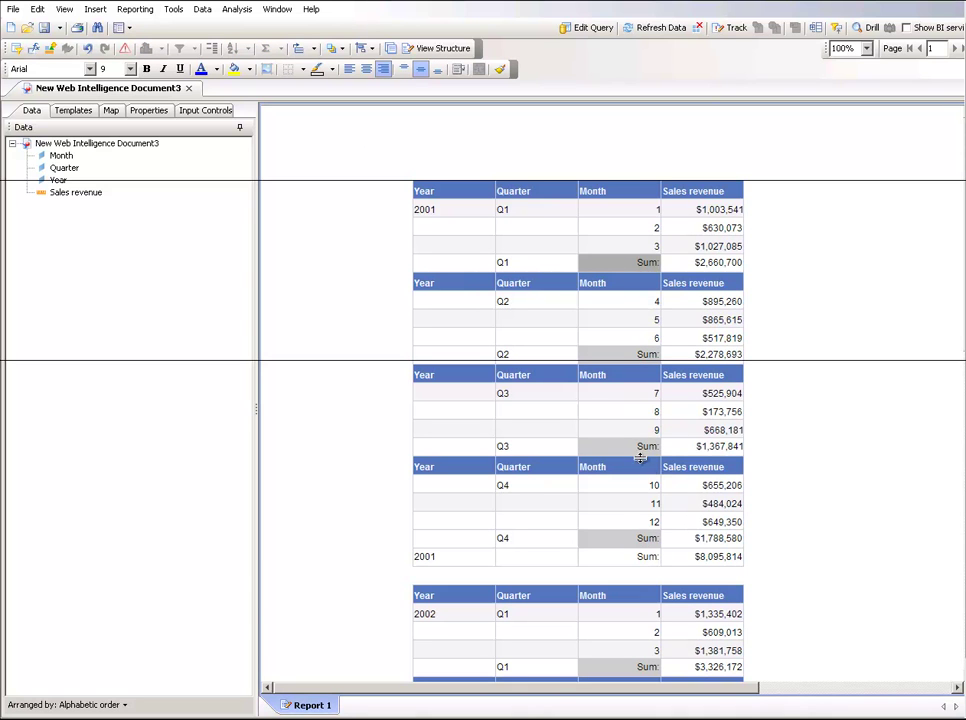
Clear the Sum label cells and remove the header rows repeated at each break.
right_click(638, 565)
mouse_move(672, 567)
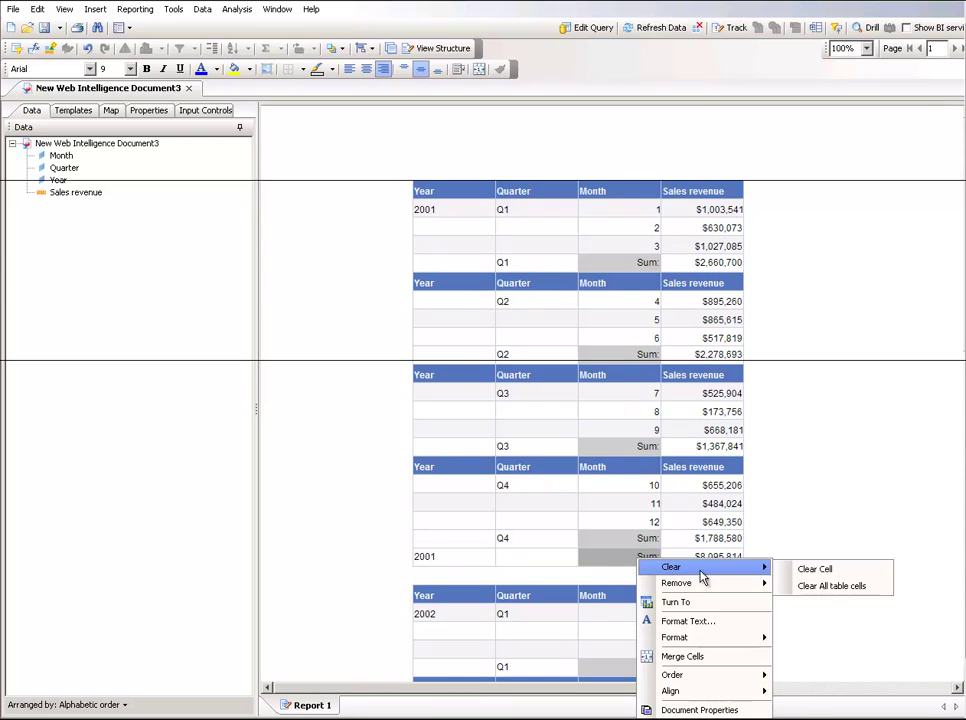
left_click(810, 585)
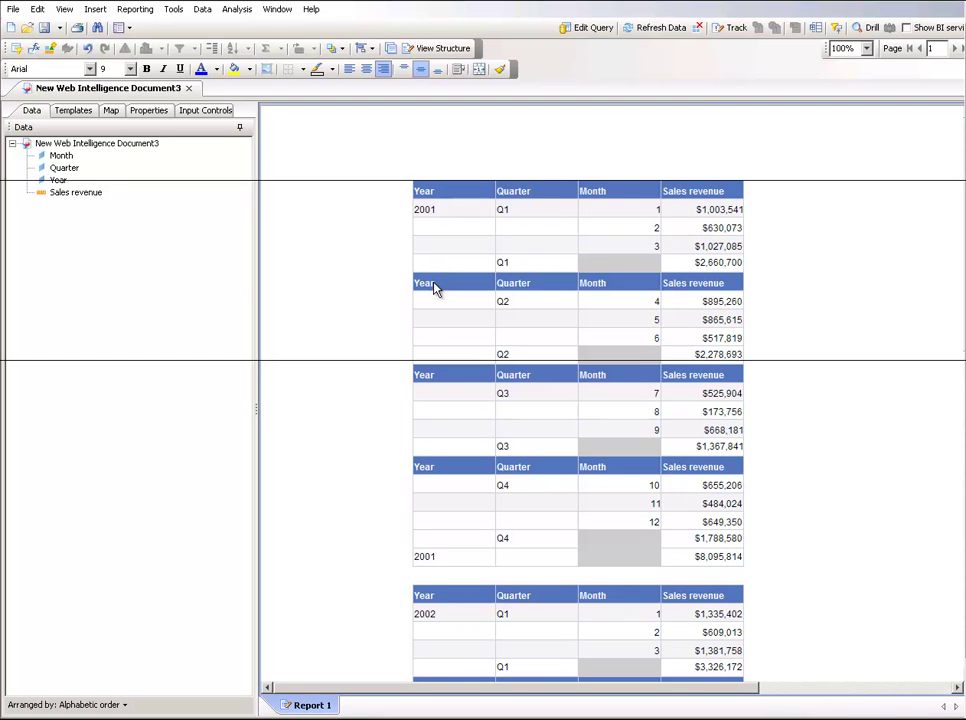
right_click(428, 194)
mouse_move(490, 246)
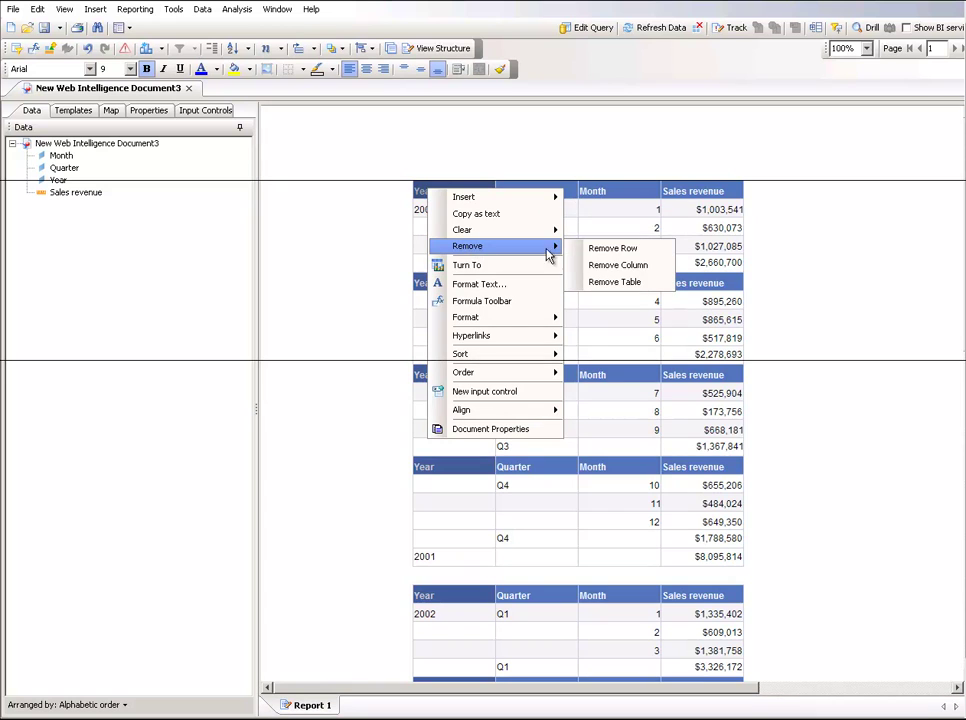
left_click(598, 248)
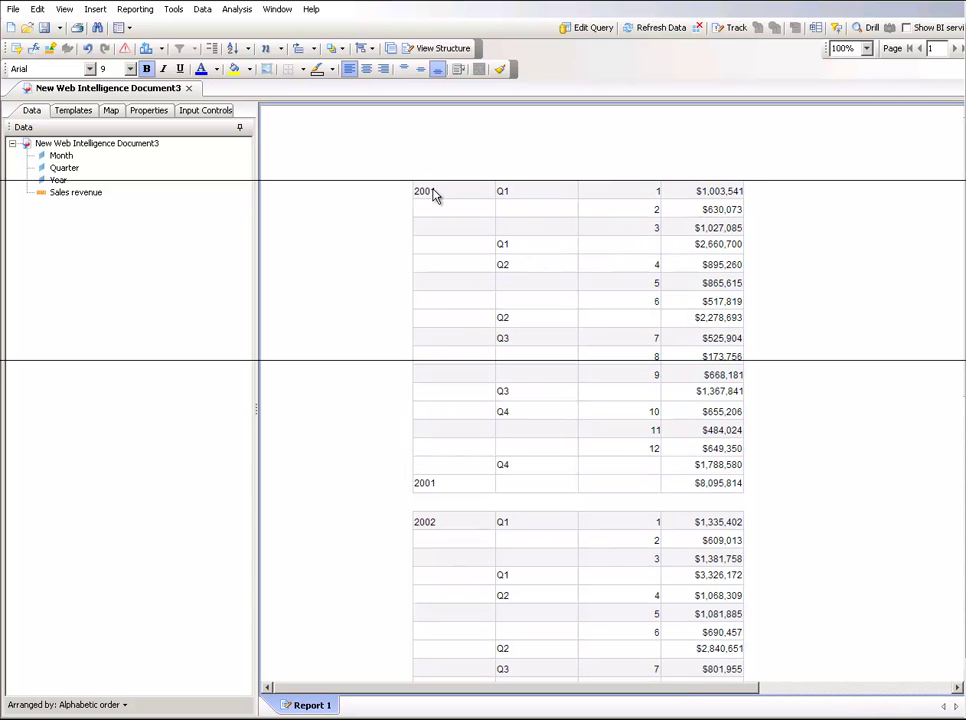
left_click(411, 181)
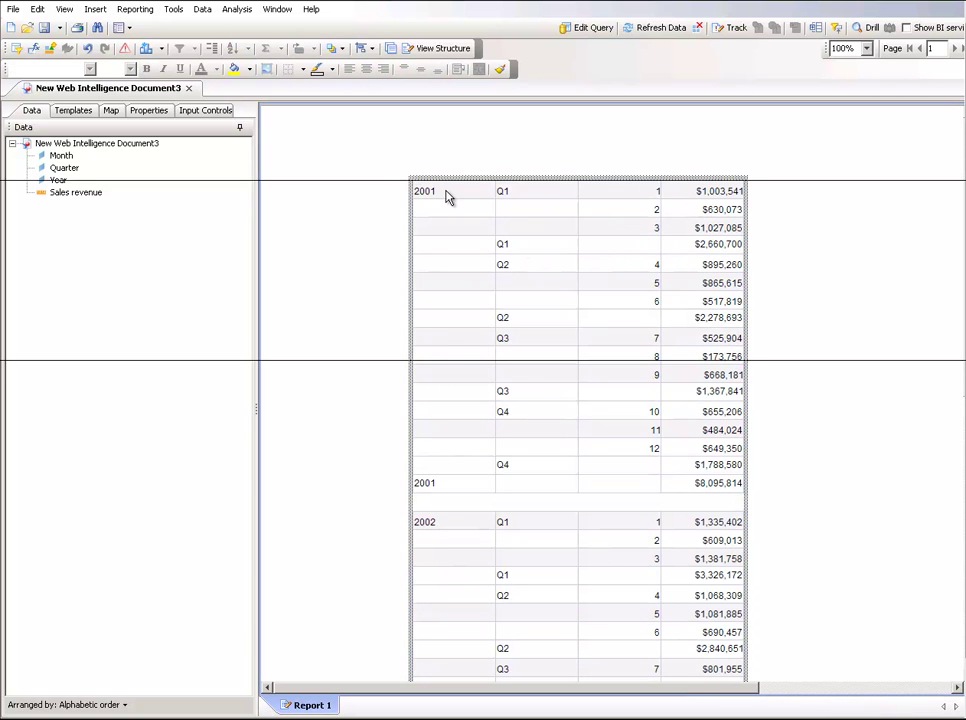
Check Show table footers and Show table headers in the table's Display properties.
left_click(409, 182)
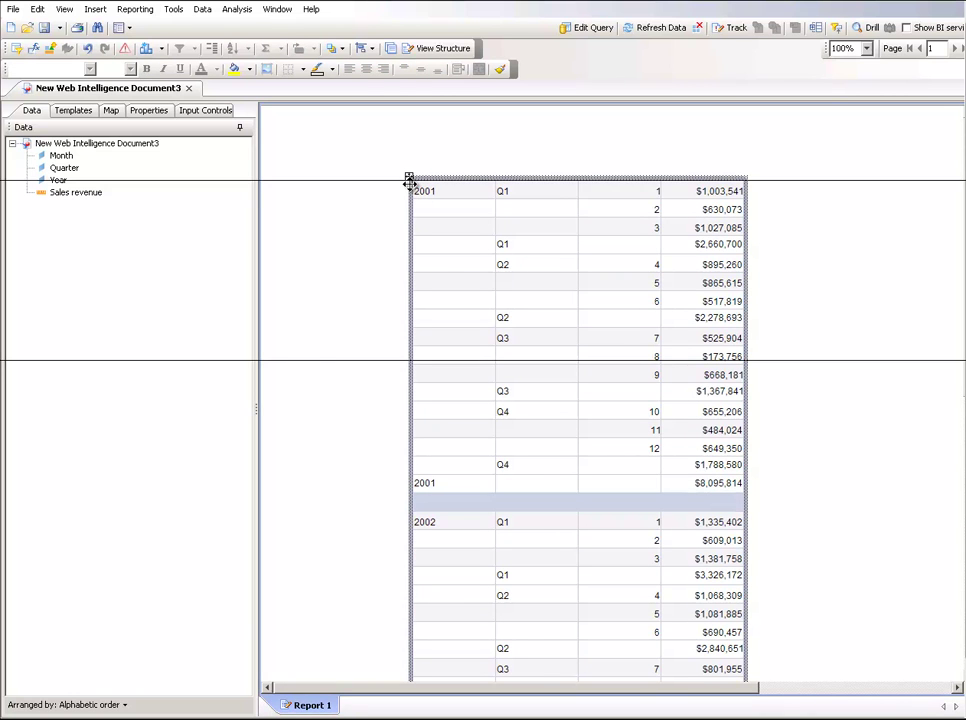
left_click(146, 111)
left_click(11, 190)
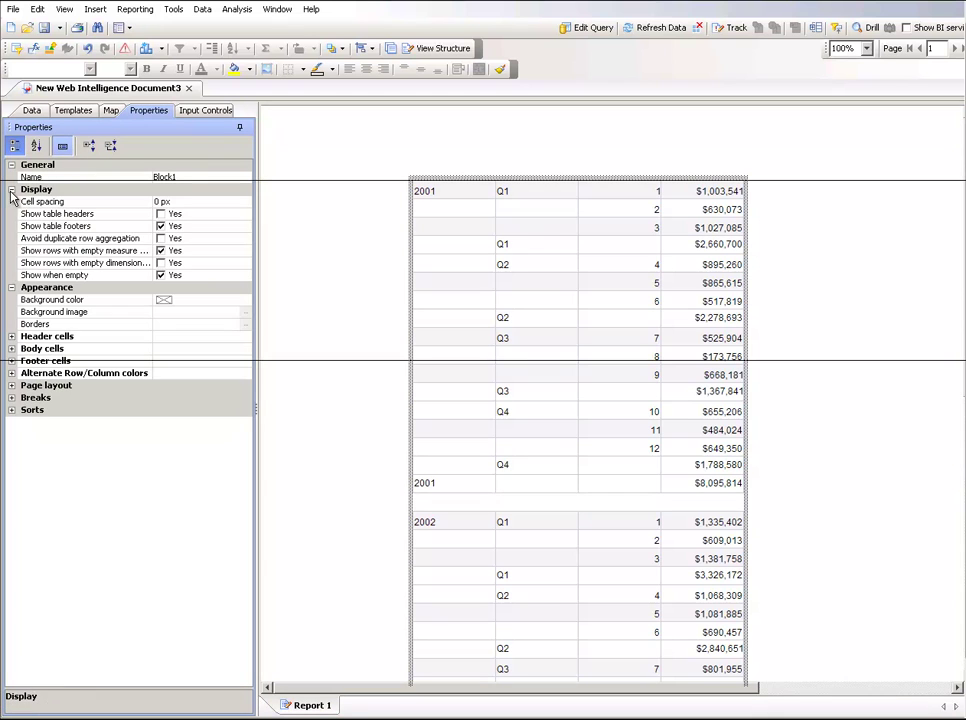
left_click(161, 225)
left_click(161, 214)
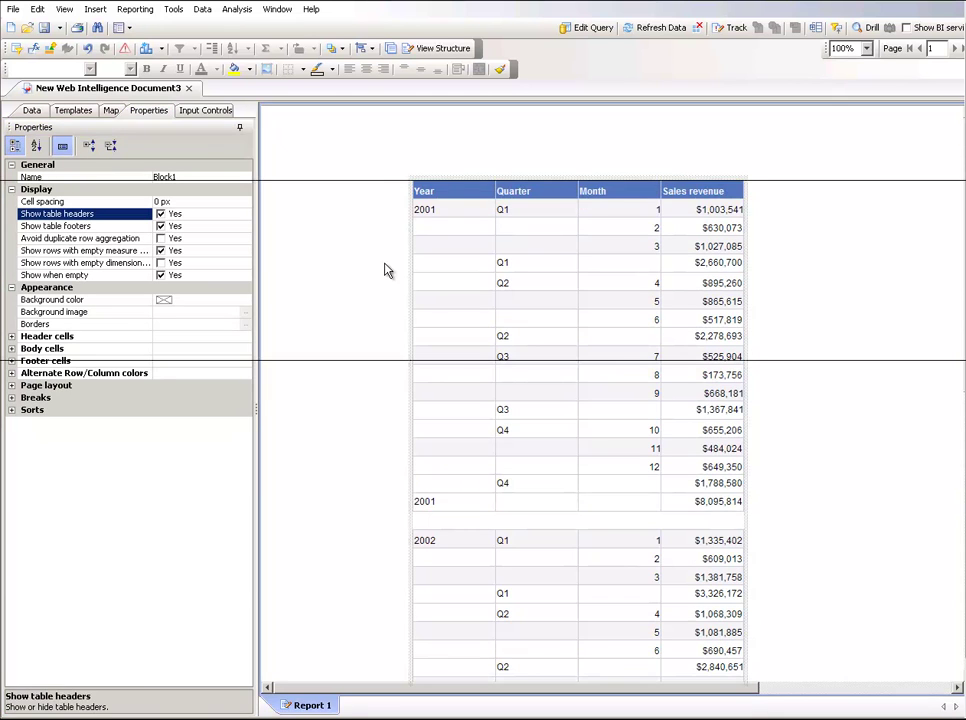
left_click(464, 508)
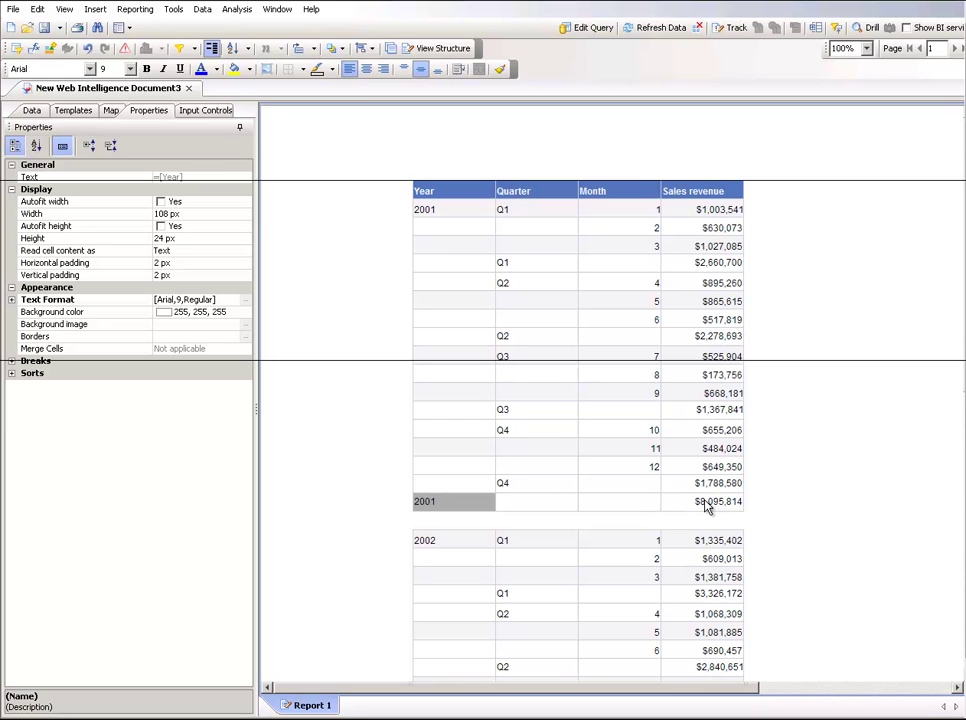
Give the 2001 year total row a light blue background.
left_click(708, 504, "shift")
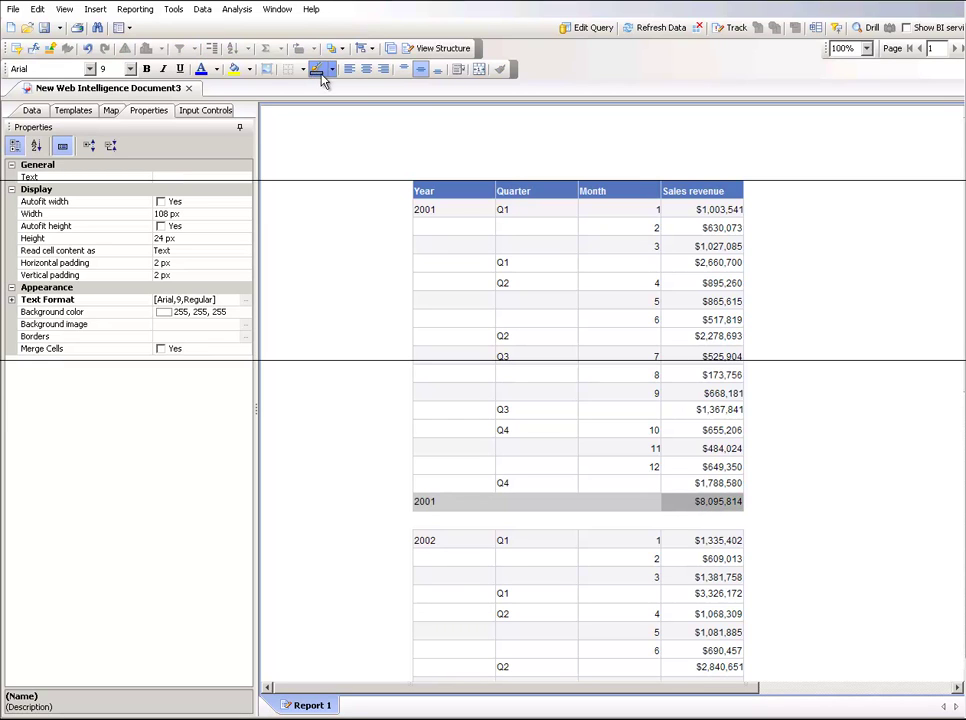
left_click(250, 72)
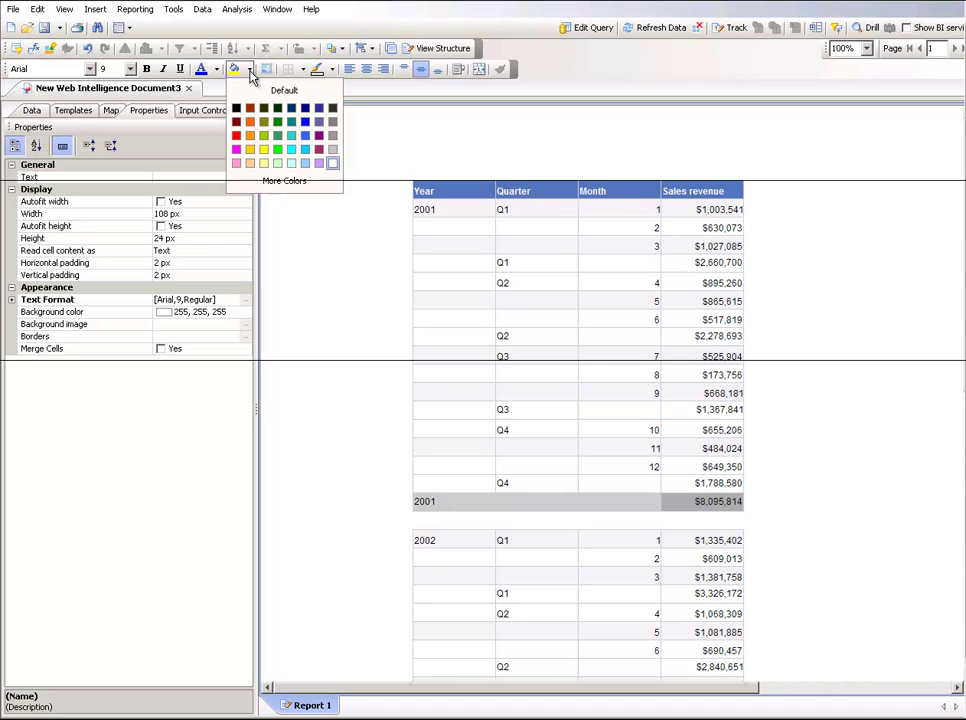
left_click(311, 161)
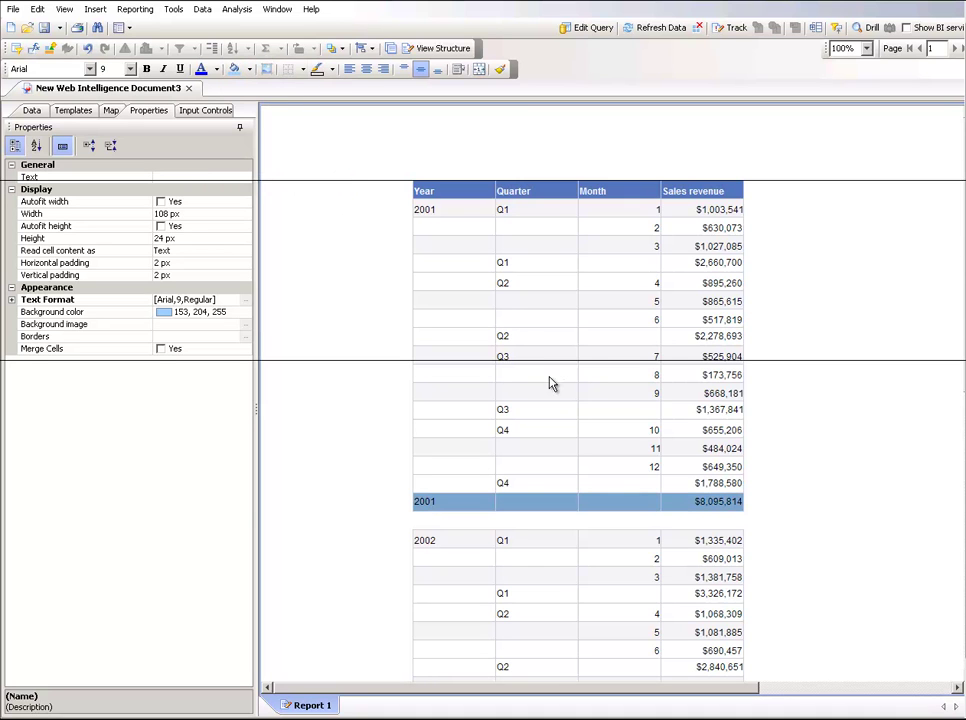
Give the quarter subtotal rows a grey background.
left_click(521, 338)
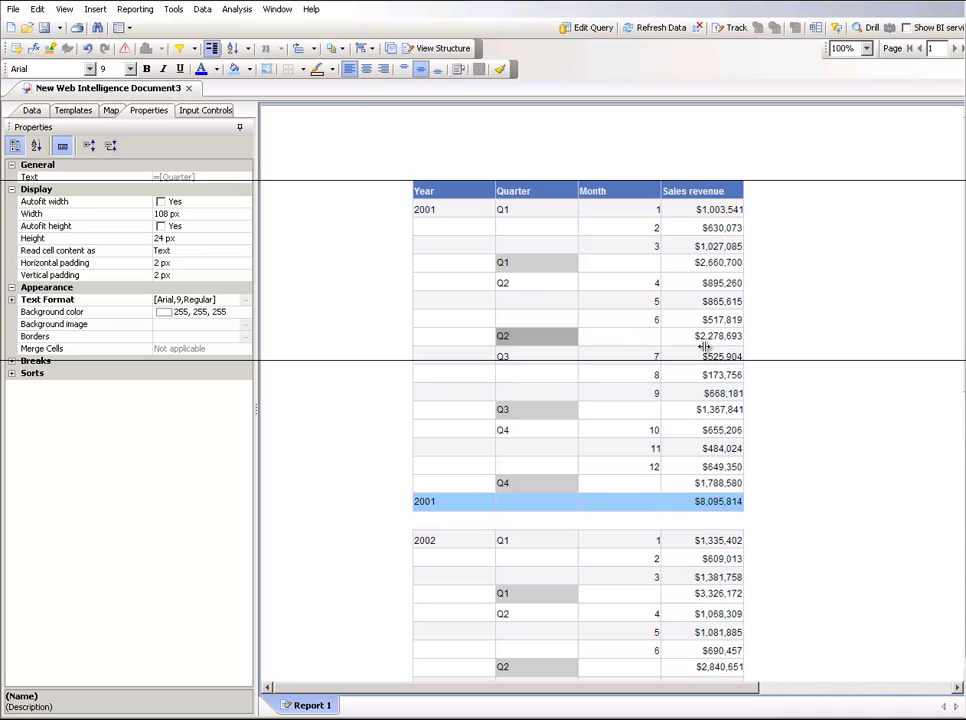
left_click(688, 337)
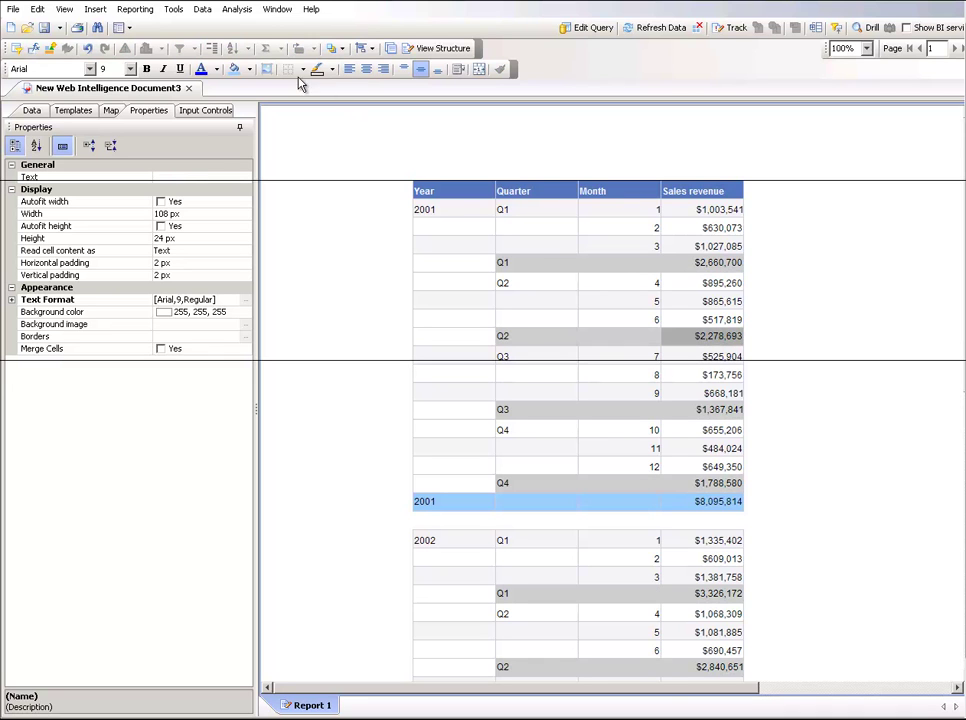
left_click(249, 69)
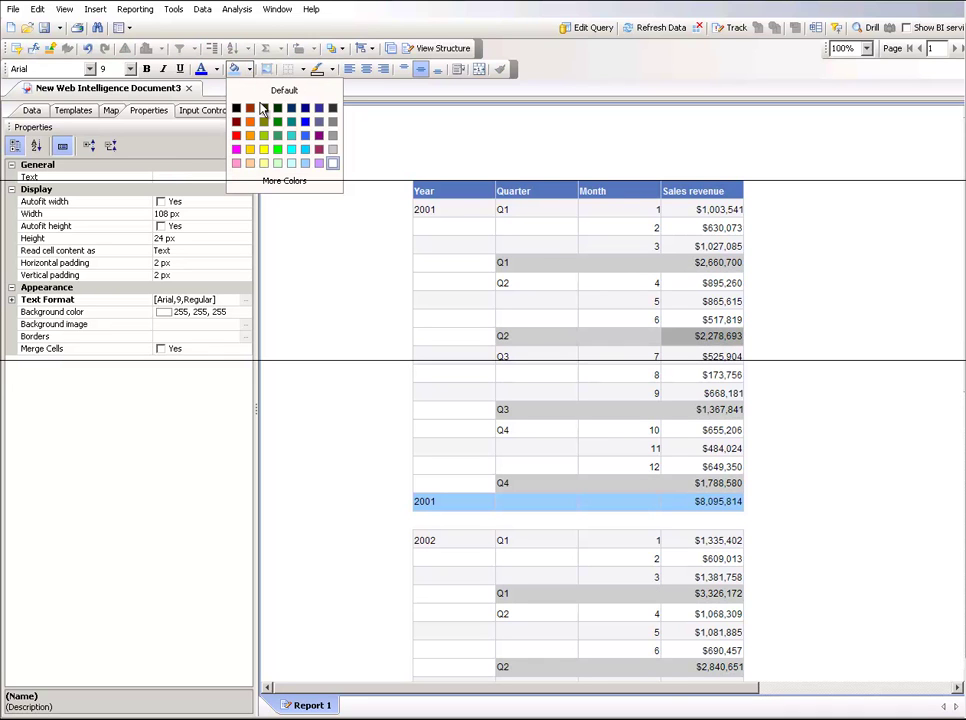
left_click(335, 157)
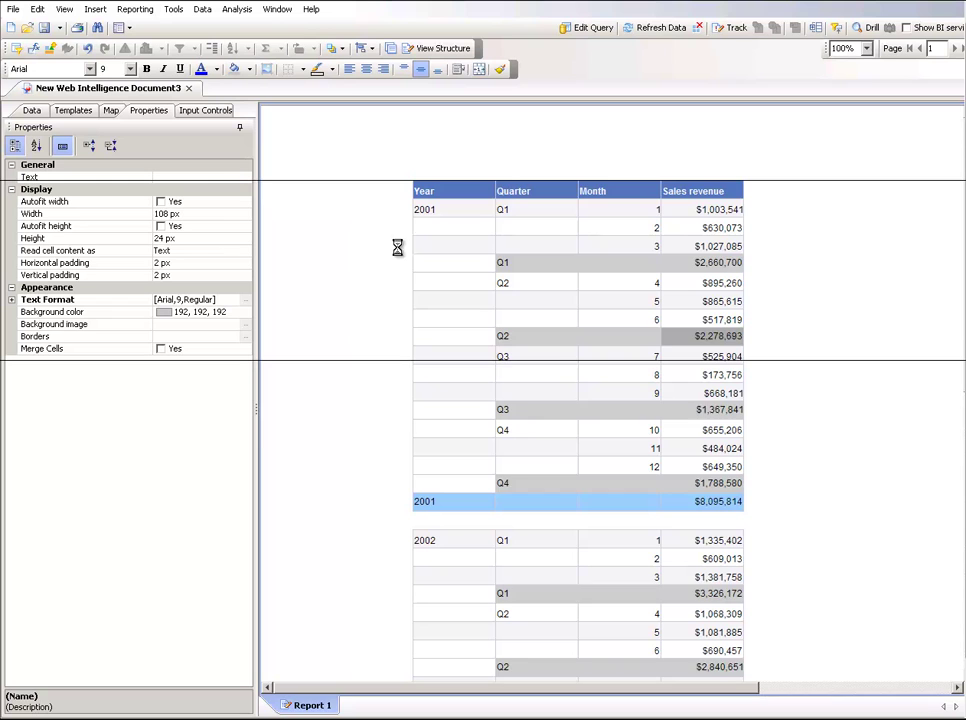
left_click(783, 284)
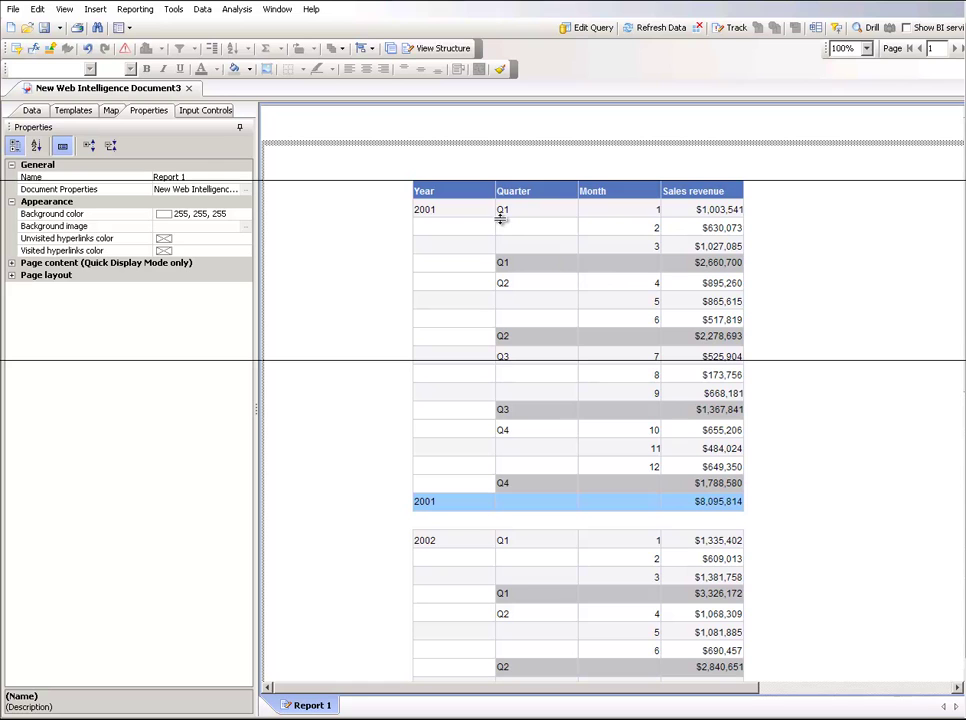
Display the Fold/Unfold toolbar for the report.
left_click(444, 213)
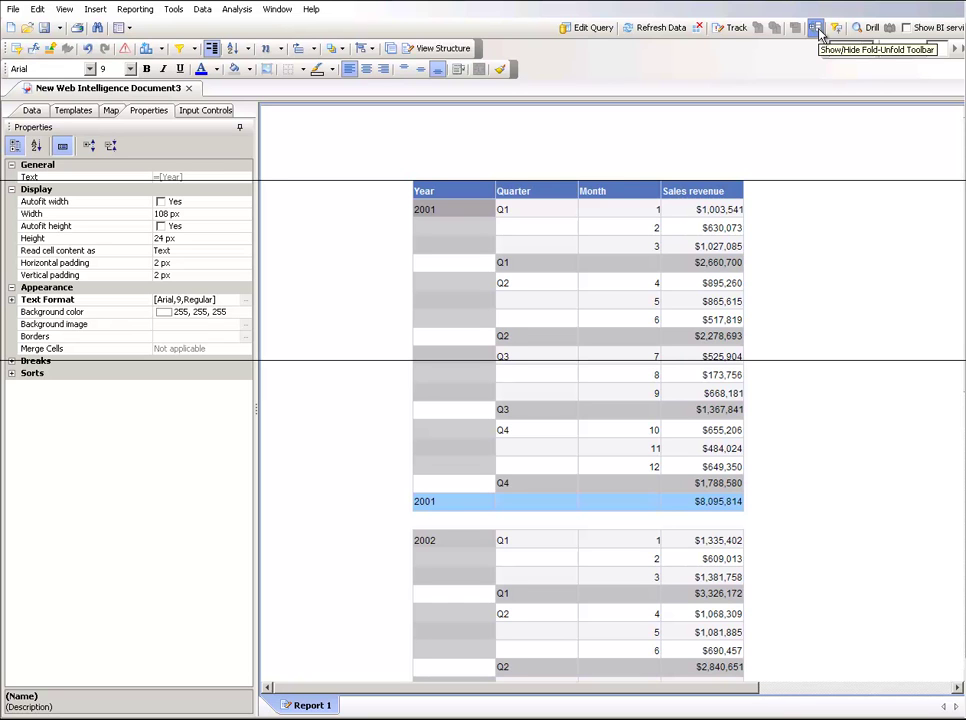
left_click(817, 29)
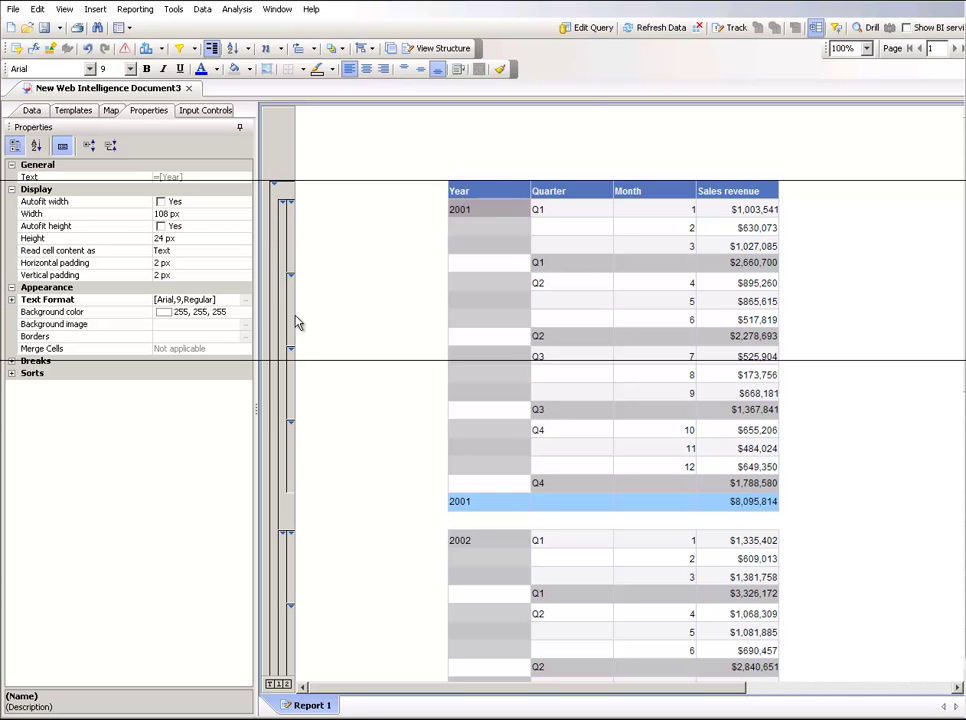
Collapse the table through fold levels 2, 1 and 0 to the $36,387,203 total.
left_click(288, 687)
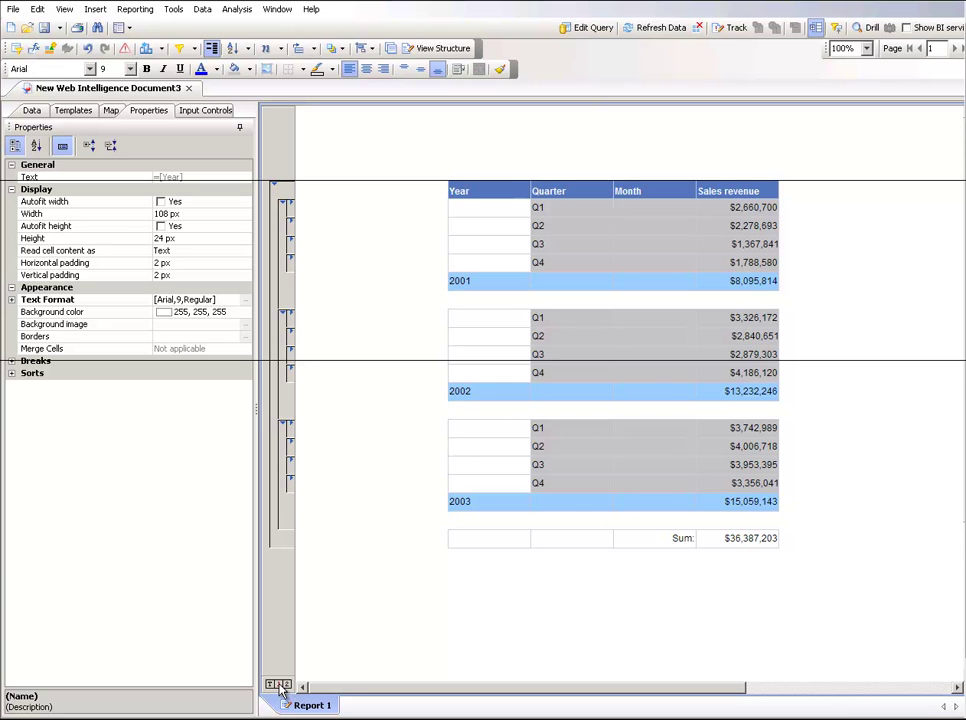
left_click(280, 686)
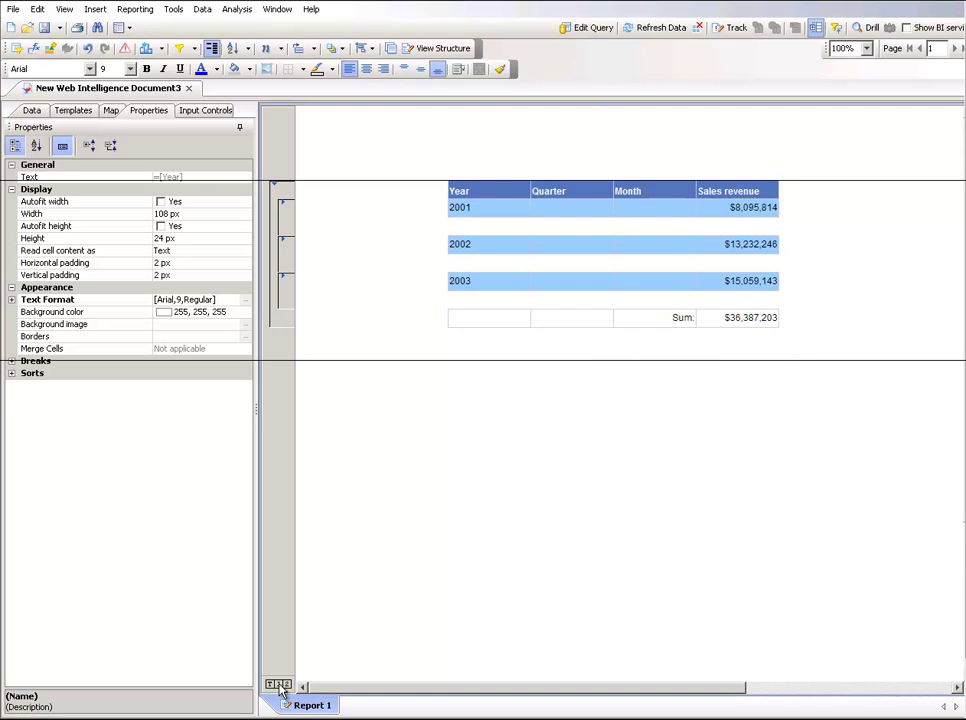
left_click(271, 685)
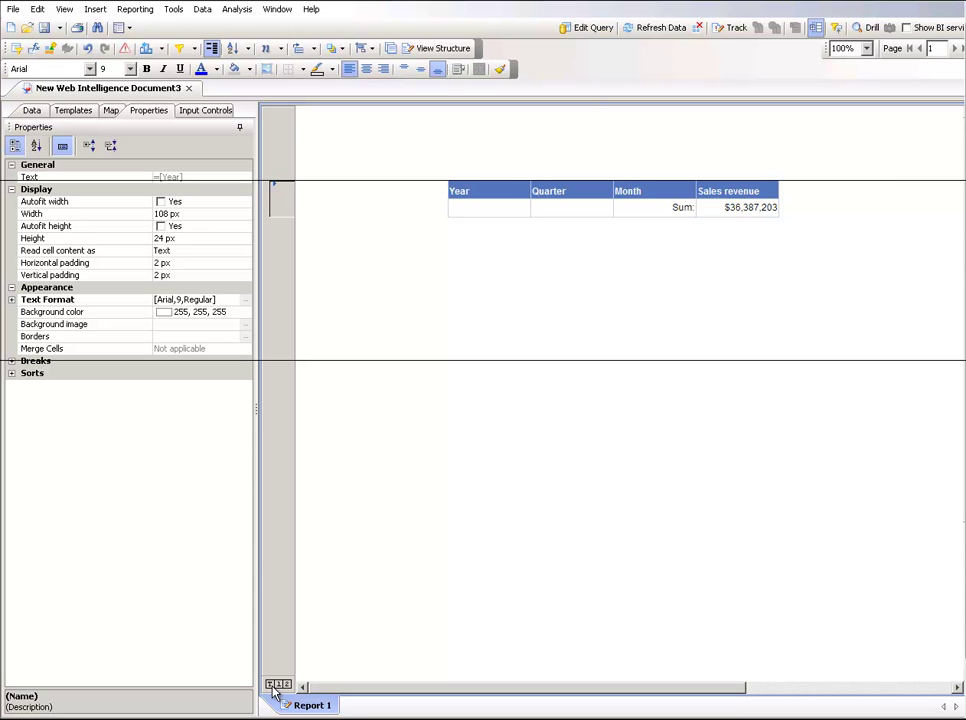
Expand the table to year totals, then open 2002 into quarters and its Q3 into months 7–9.
left_click(274, 184)
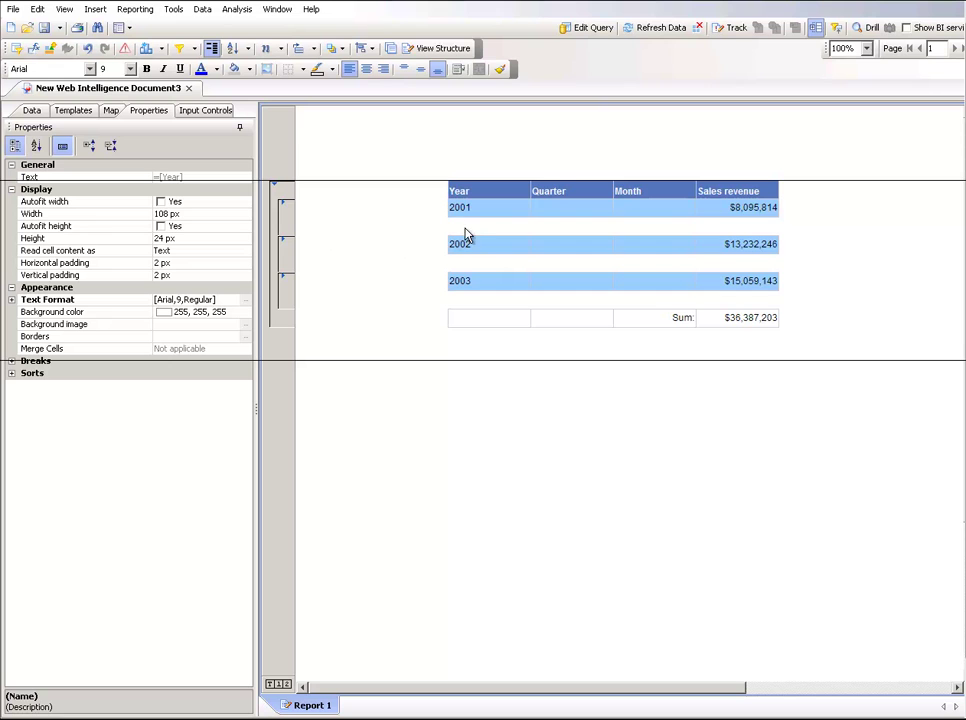
left_click(284, 244)
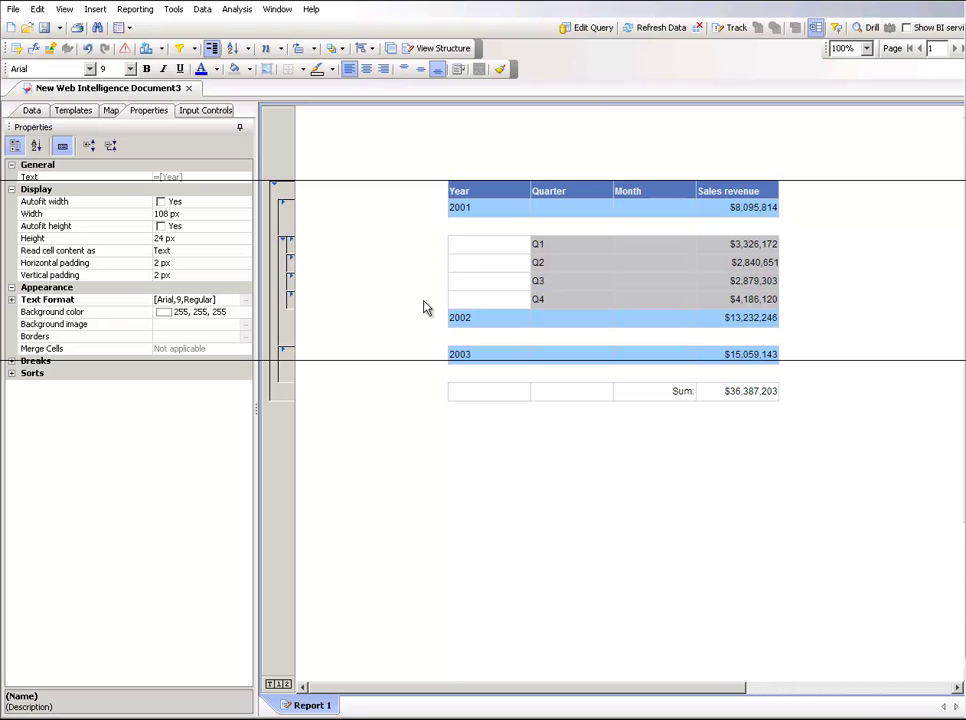
left_click(291, 279)
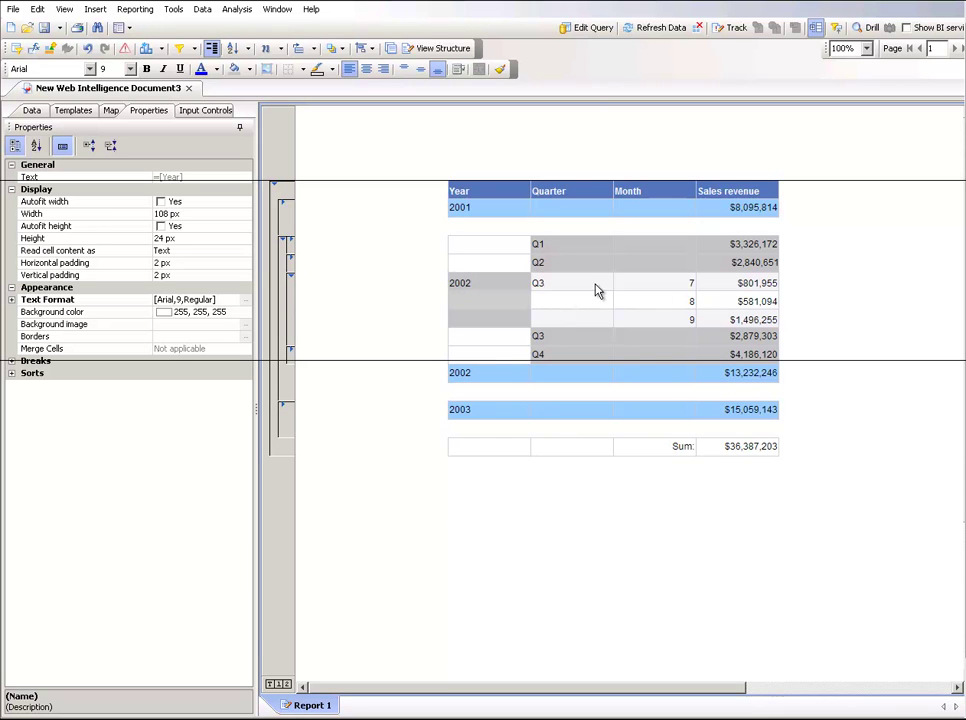